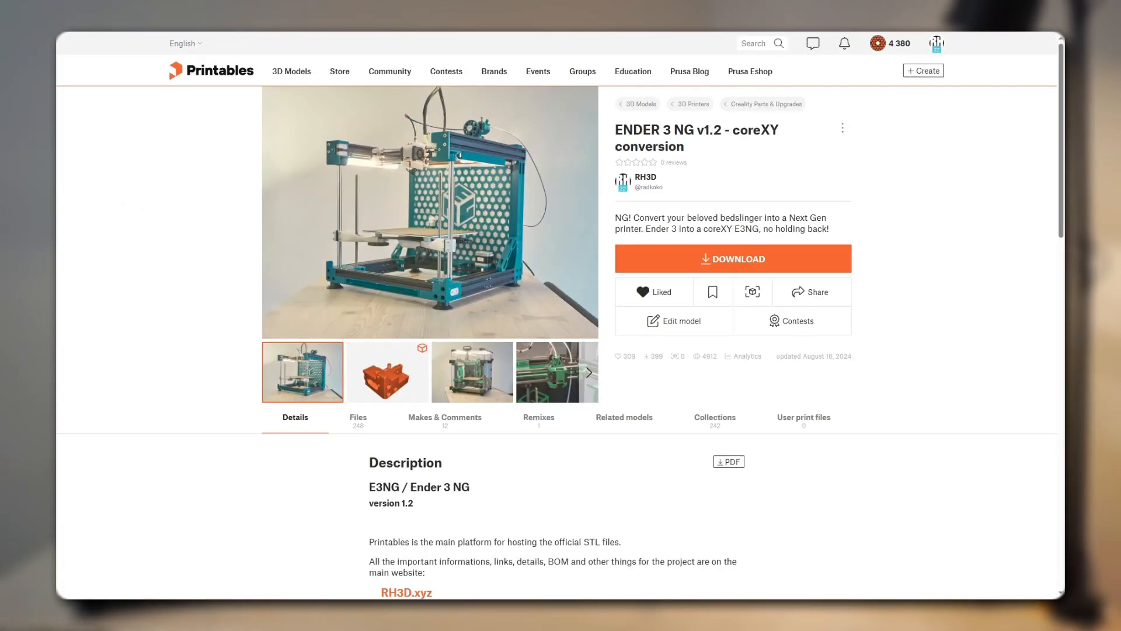
{"action": "scroll", "coordinate": [557, 325], "scroll_direction": "down", "scroll_amount": 3}
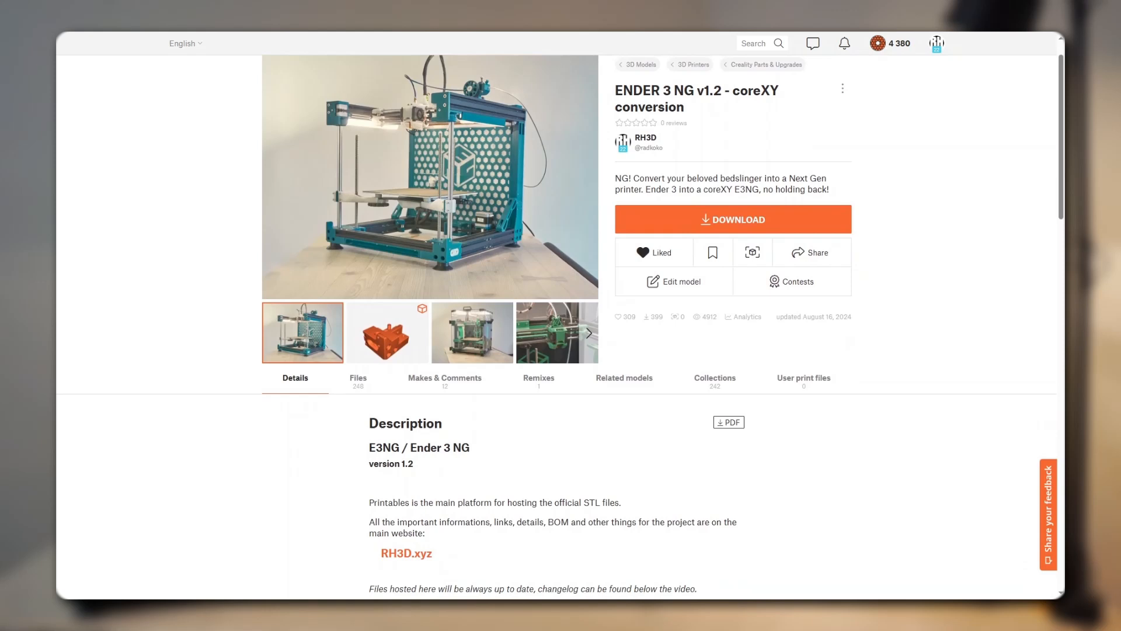
{"action": "scroll", "coordinate": [557, 324], "scroll_direction": "down", "scroll_amount": 2}
{"action": "scroll", "coordinate": [557, 325], "scroll_direction": "down", "scroll_amount": 2}
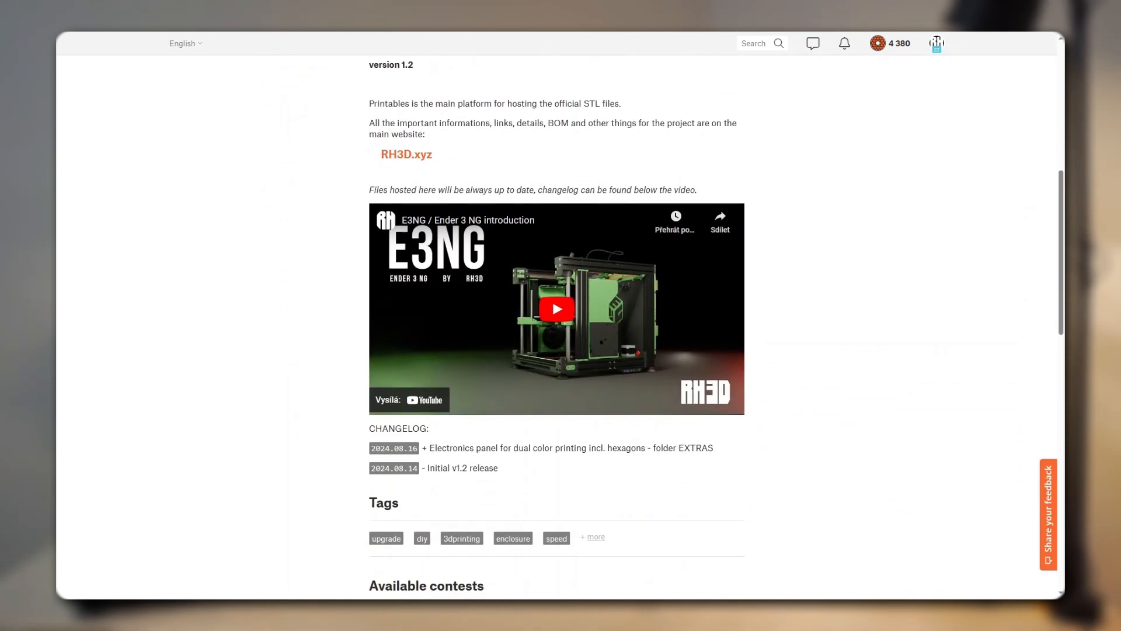
{"action": "scroll", "coordinate": [557, 325], "scroll_direction": "down", "scroll_amount": 2}
{"action": "scroll", "coordinate": [557, 324], "scroll_direction": "up", "scroll_amount": 2}
{"action": "scroll", "coordinate": [557, 325], "scroll_direction": "up", "scroll_amount": 3}
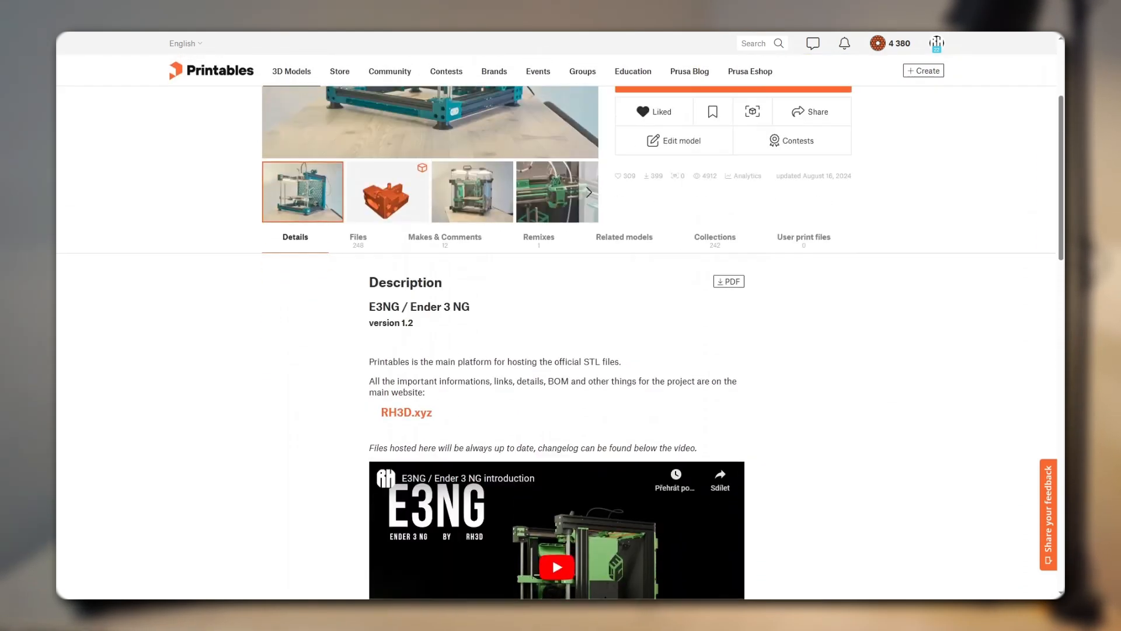
{"action": "scroll", "coordinate": [558, 324], "scroll_direction": "up", "scroll_amount": 2}
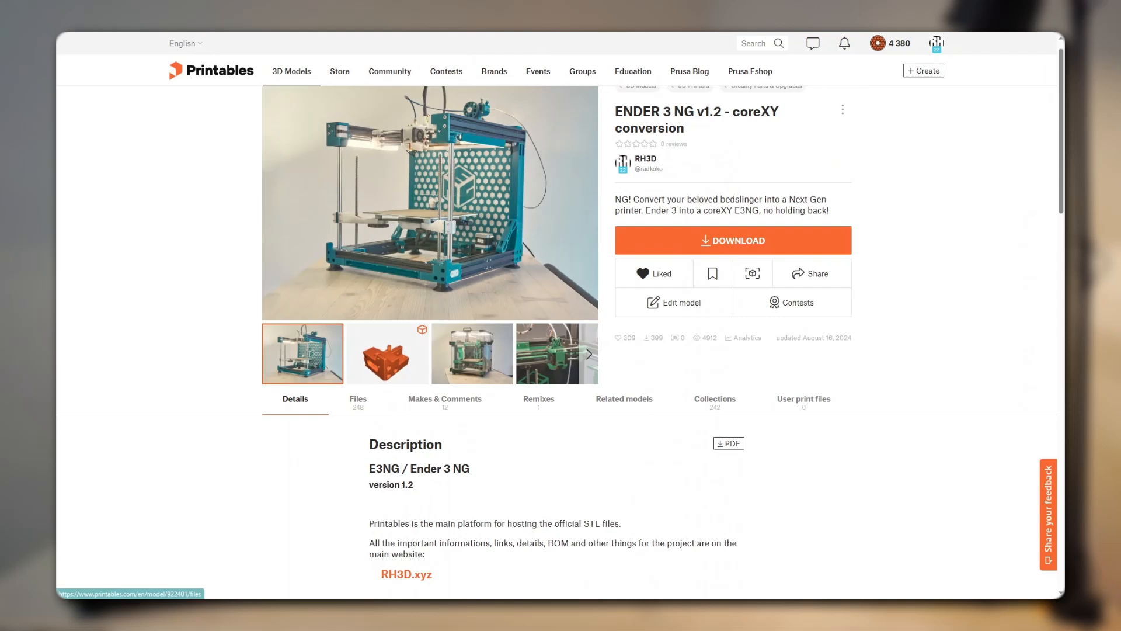
Show the model's files: folders FRAME - BOTTOM, FRAME - TOP and BED ASSEMBLY
{"action": "left_click", "coordinate": [388, 353]}
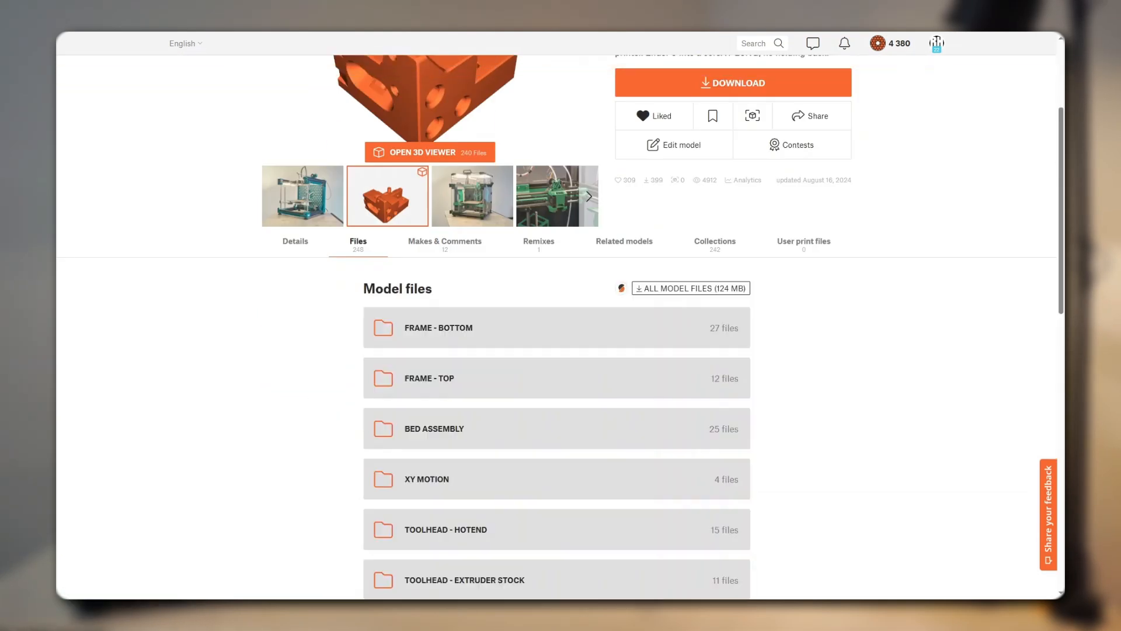
{"action": "scroll", "coordinate": [557, 324], "scroll_direction": "down", "scroll_amount": 1}
{"action": "scroll", "coordinate": [557, 324], "scroll_direction": "down", "scroll_amount": 2}
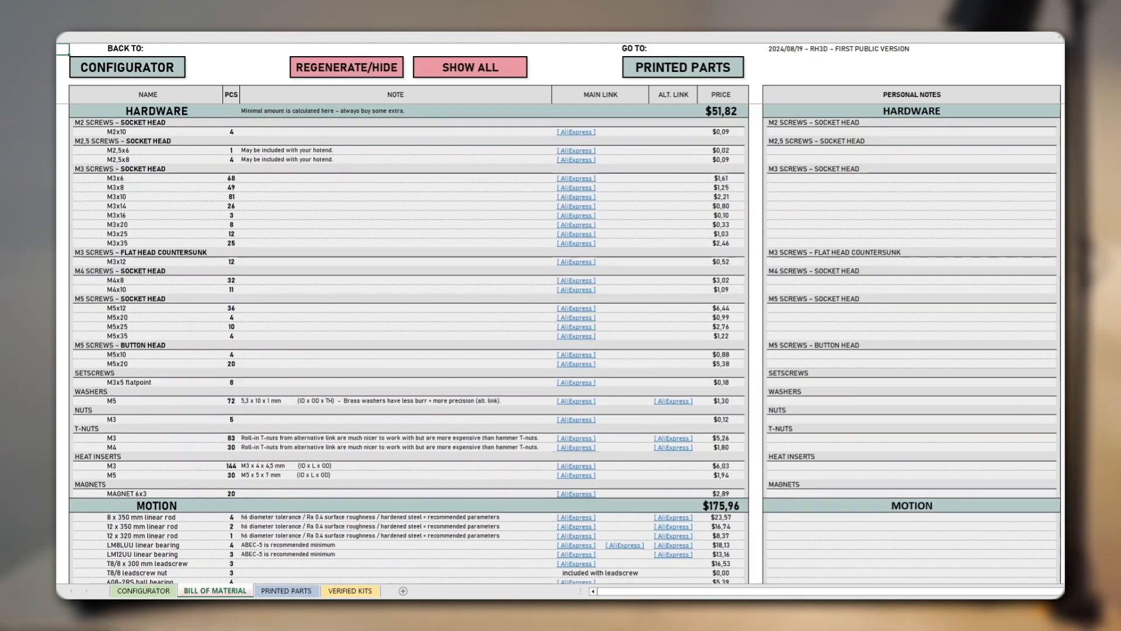
{"action": "scroll", "coordinate": [561, 341], "scroll_direction": "down", "scroll_amount": 2}
{"action": "scroll", "coordinate": [561, 341], "scroll_direction": "down", "scroll_amount": 2}
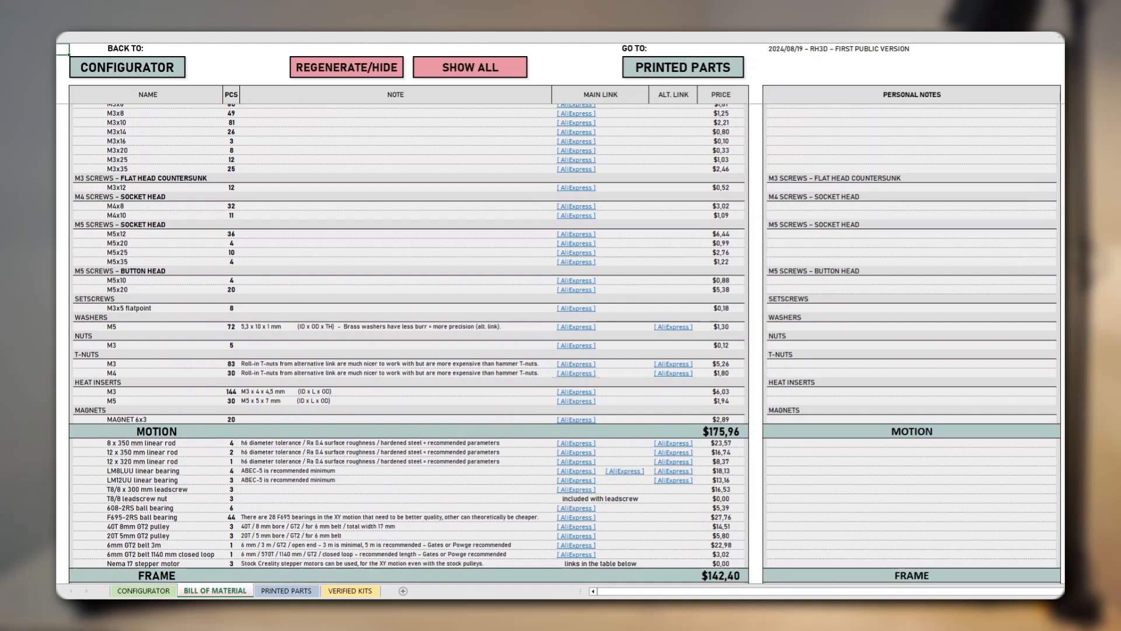
{"action": "scroll", "coordinate": [561, 342], "scroll_direction": "down", "scroll_amount": 2}
{"action": "scroll", "coordinate": [561, 341], "scroll_direction": "down", "scroll_amount": 2}
{"action": "scroll", "coordinate": [560, 342], "scroll_direction": "down", "scroll_amount": 2}
{"action": "scroll", "coordinate": [561, 341], "scroll_direction": "down", "scroll_amount": 4}
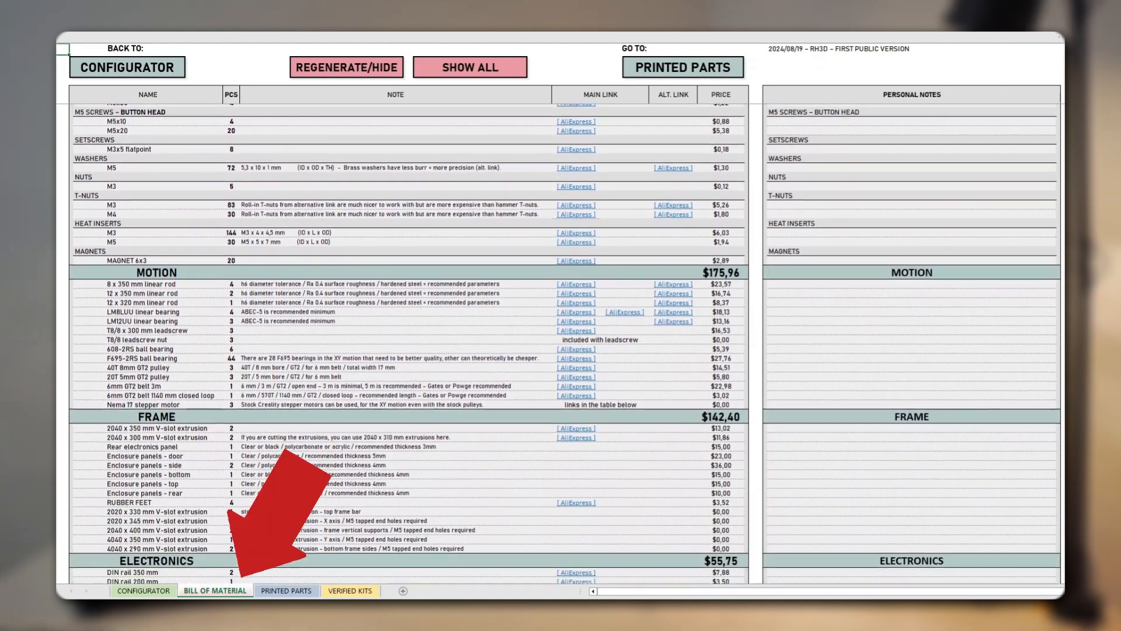
{"action": "scroll", "coordinate": [561, 341], "scroll_direction": "down", "scroll_amount": 2}
{"action": "scroll", "coordinate": [561, 342], "scroll_direction": "down", "scroll_amount": 4}
{"action": "scroll", "coordinate": [560, 342], "scroll_direction": "down", "scroll_amount": 2}
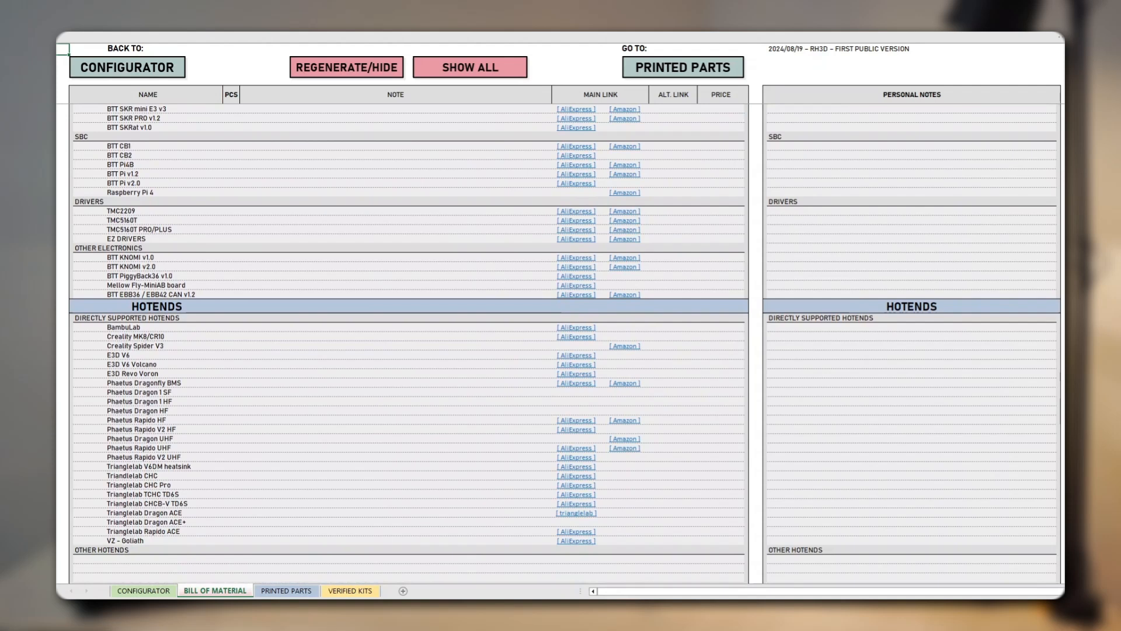
{"action": "scroll", "coordinate": [408, 341], "scroll_direction": "down", "scroll_amount": 3}
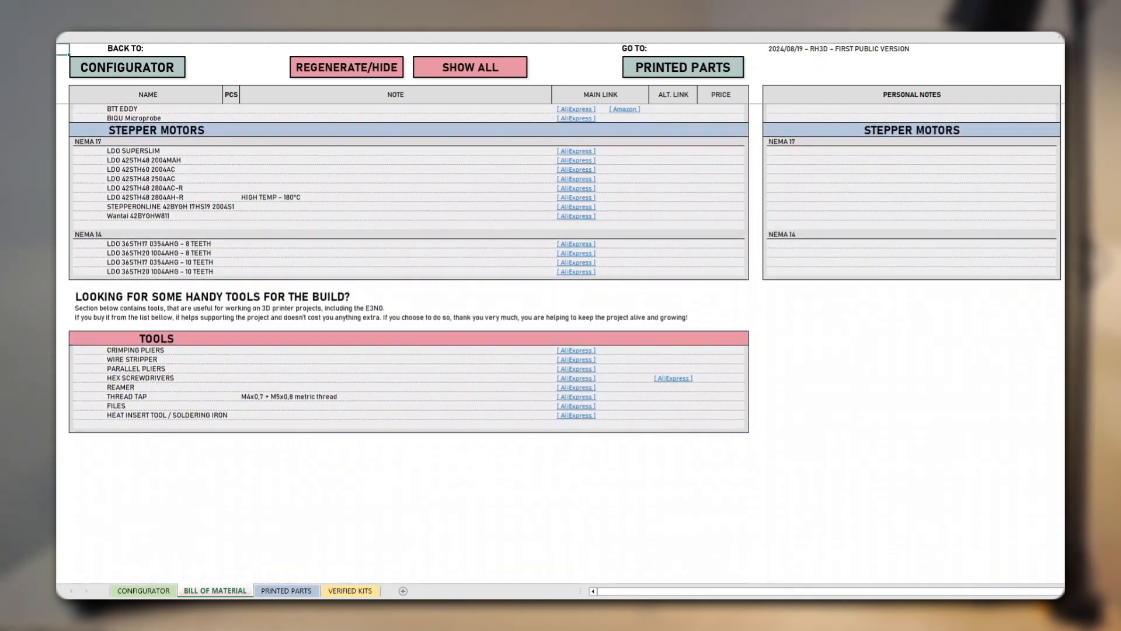
{"action": "scroll", "coordinate": [409, 342], "scroll_direction": "down", "scroll_amount": 1}
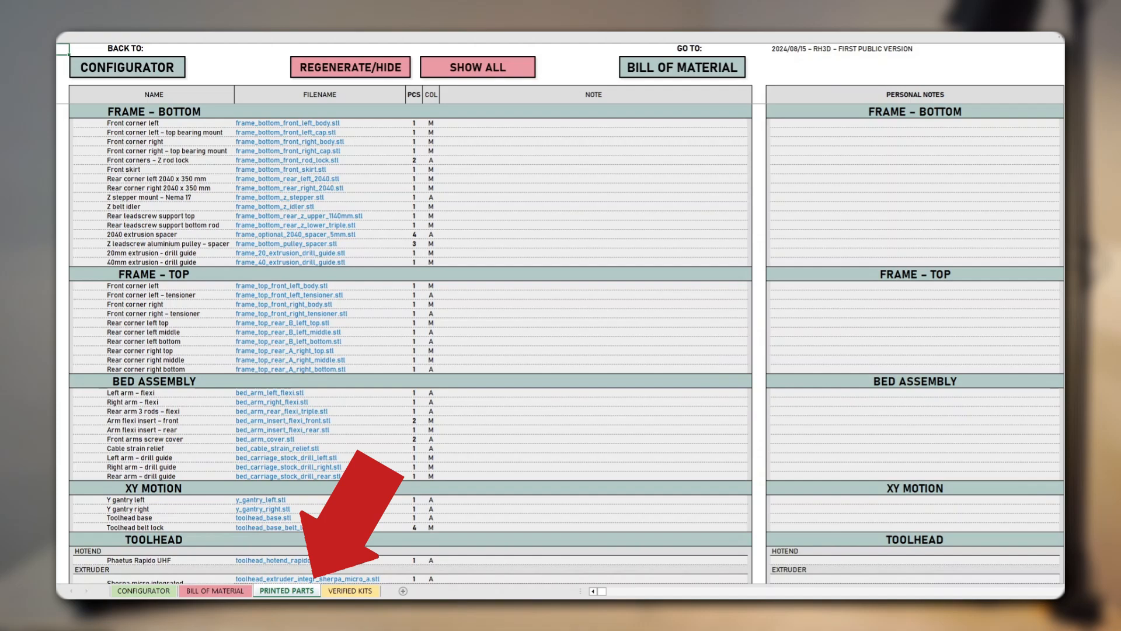
{"action": "scroll", "coordinate": [408, 342], "scroll_direction": "down", "scroll_amount": 3}
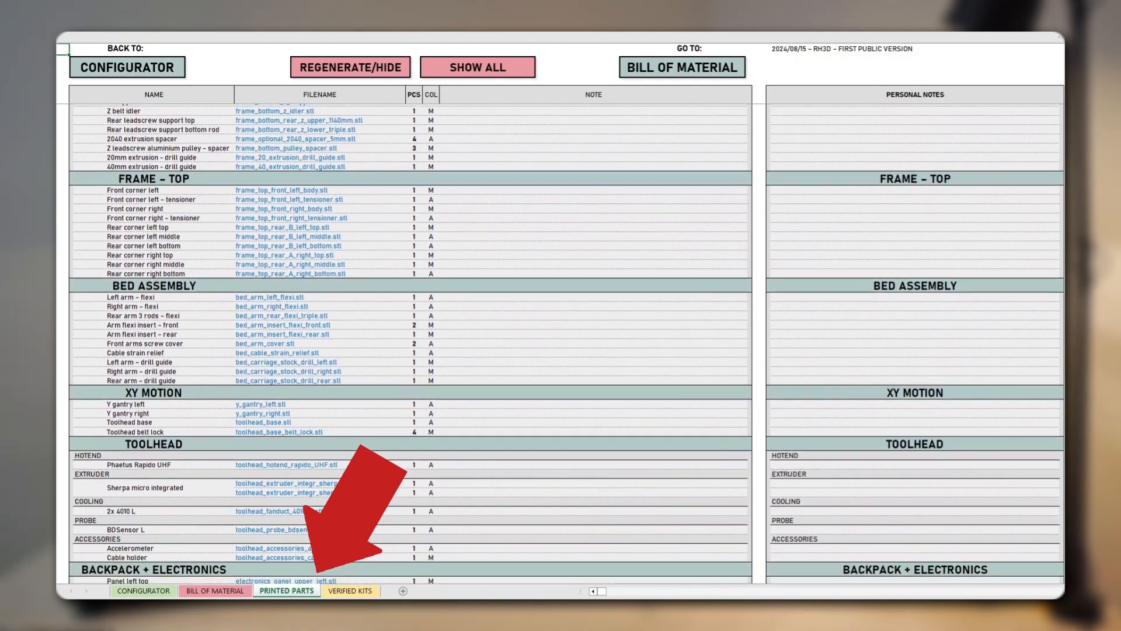
{"action": "scroll", "coordinate": [408, 341], "scroll_direction": "down", "scroll_amount": 2}
{"action": "scroll", "coordinate": [409, 342], "scroll_direction": "down", "scroll_amount": 2}
{"action": "scroll", "coordinate": [408, 342], "scroll_direction": "down", "scroll_amount": 2}
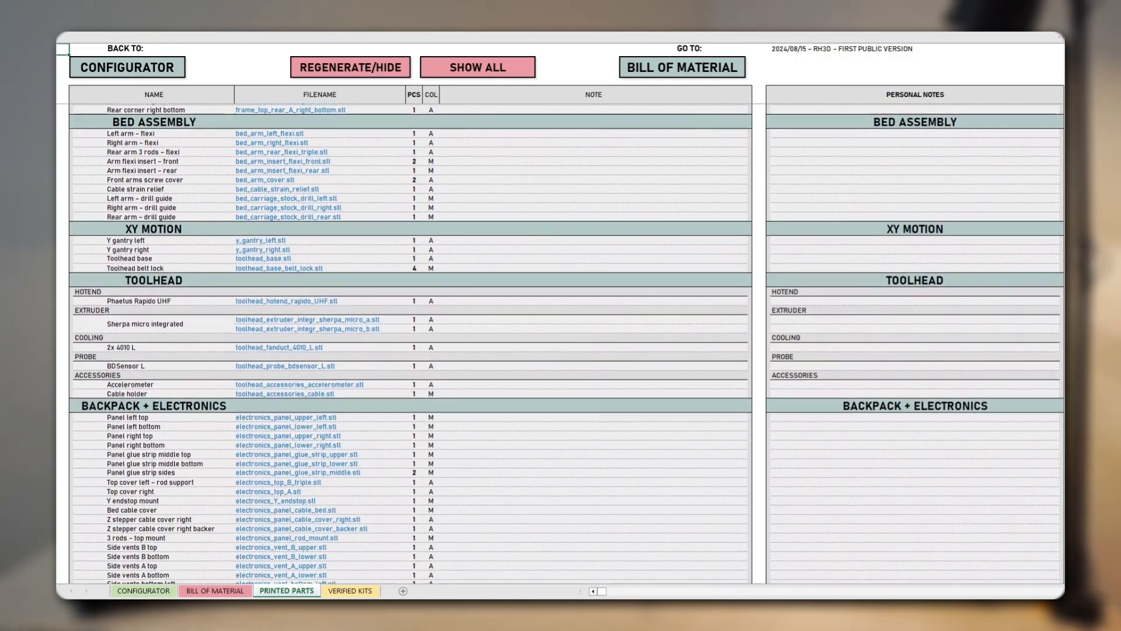
{"action": "scroll", "coordinate": [408, 342], "scroll_direction": "down", "scroll_amount": 2}
{"action": "scroll", "coordinate": [408, 342], "scroll_direction": "down", "scroll_amount": 2}
{"action": "scroll", "coordinate": [409, 341], "scroll_direction": "down", "scroll_amount": 2}
{"action": "scroll", "coordinate": [408, 341], "scroll_direction": "down", "scroll_amount": 2}
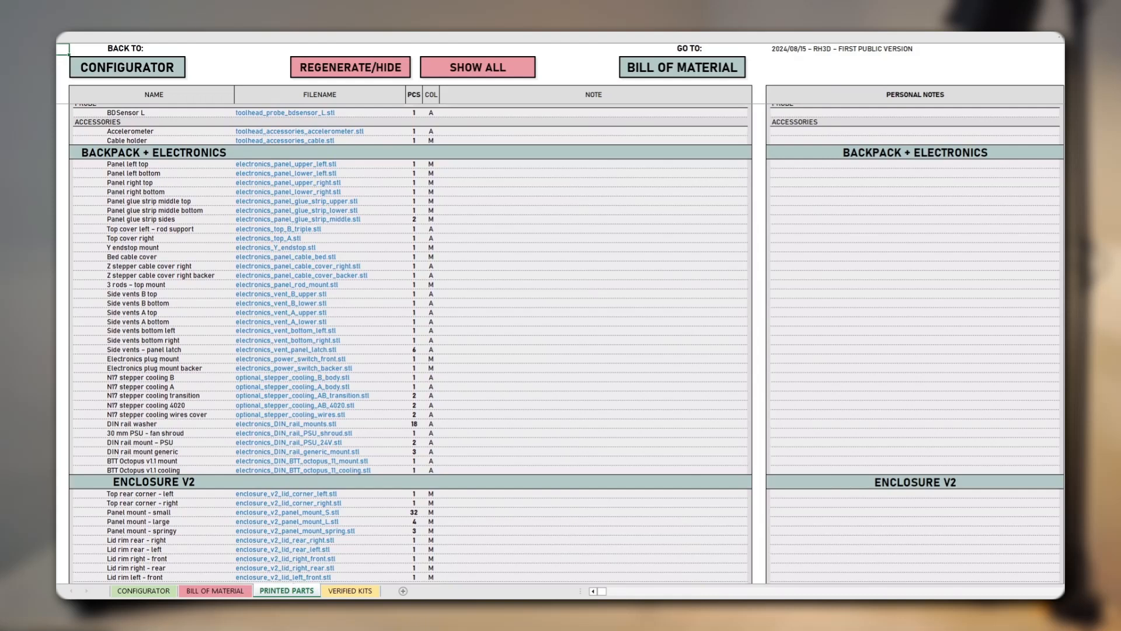
{"action": "scroll", "coordinate": [408, 341], "scroll_direction": "down", "scroll_amount": 2}
{"action": "scroll", "coordinate": [409, 342], "scroll_direction": "down", "scroll_amount": 3}
{"action": "scroll", "coordinate": [408, 342], "scroll_direction": "down", "scroll_amount": 3}
{"action": "scroll", "coordinate": [408, 341], "scroll_direction": "down", "scroll_amount": 2}
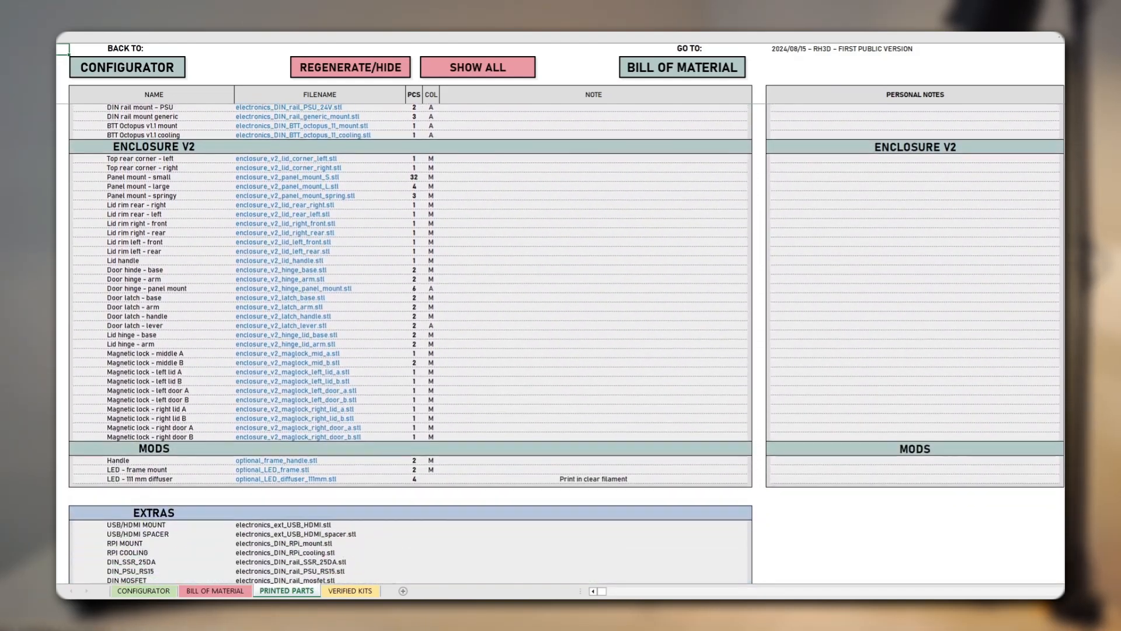